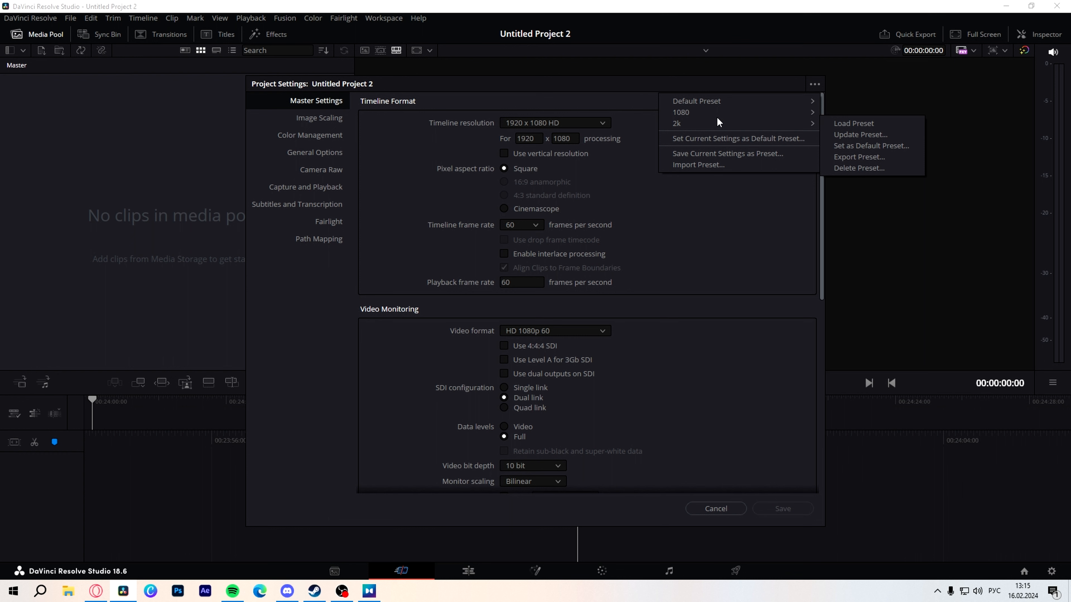
Step: Set the proxy media resolution to Original in the project's master settings and save the project settings
{"action": "left_click", "coordinate": [660, 223]}
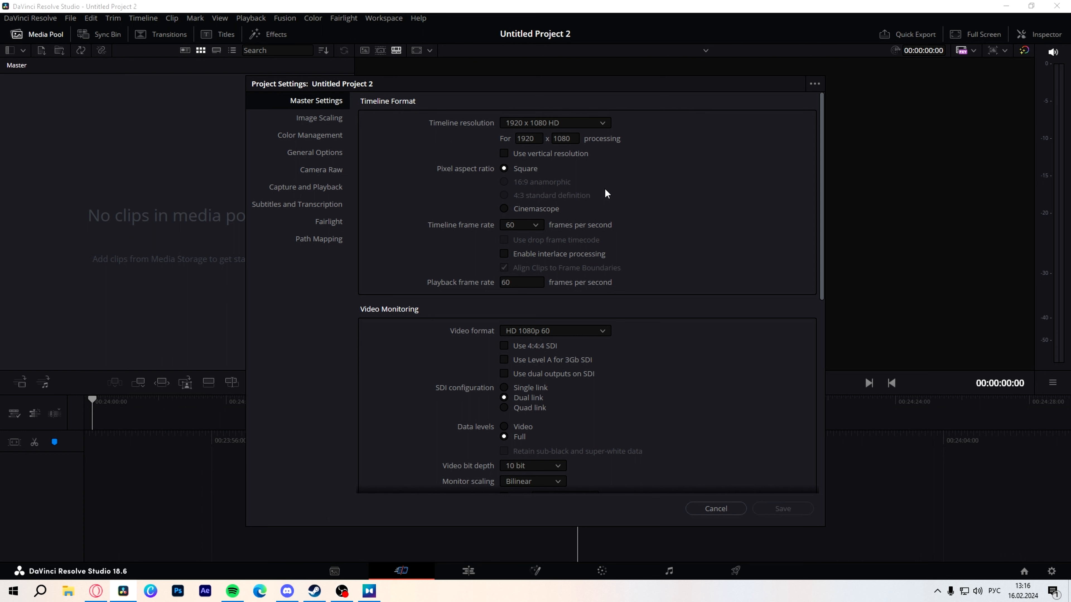
{"action": "left_click", "coordinate": [562, 153]}
{"action": "scroll", "coordinate": [675, 238], "scroll_direction": "down", "scroll_amount": 1}
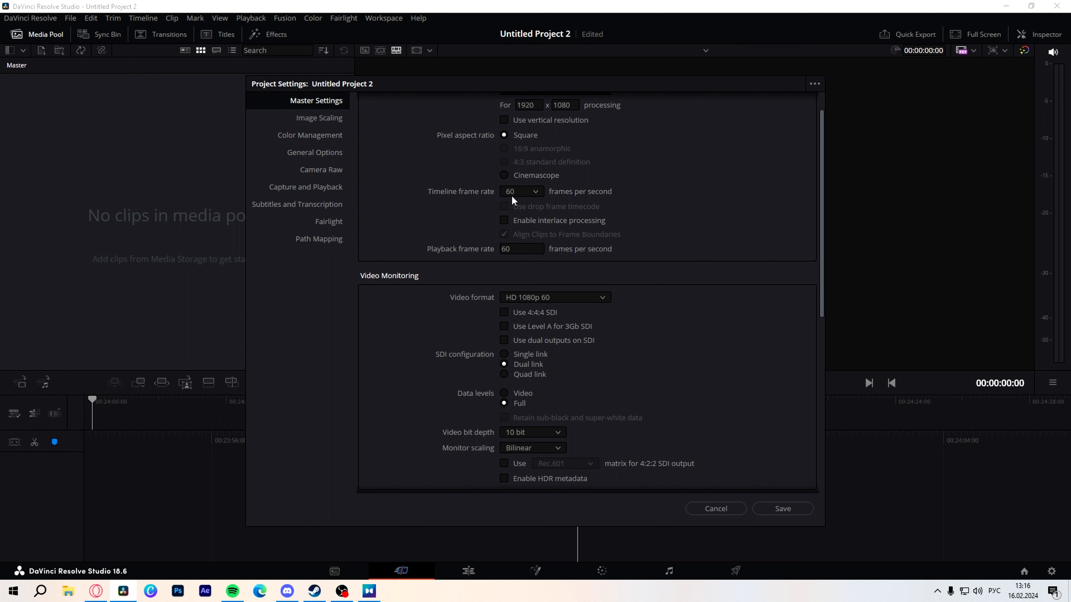
{"action": "scroll", "coordinate": [539, 282], "scroll_direction": "down", "scroll_amount": 1}
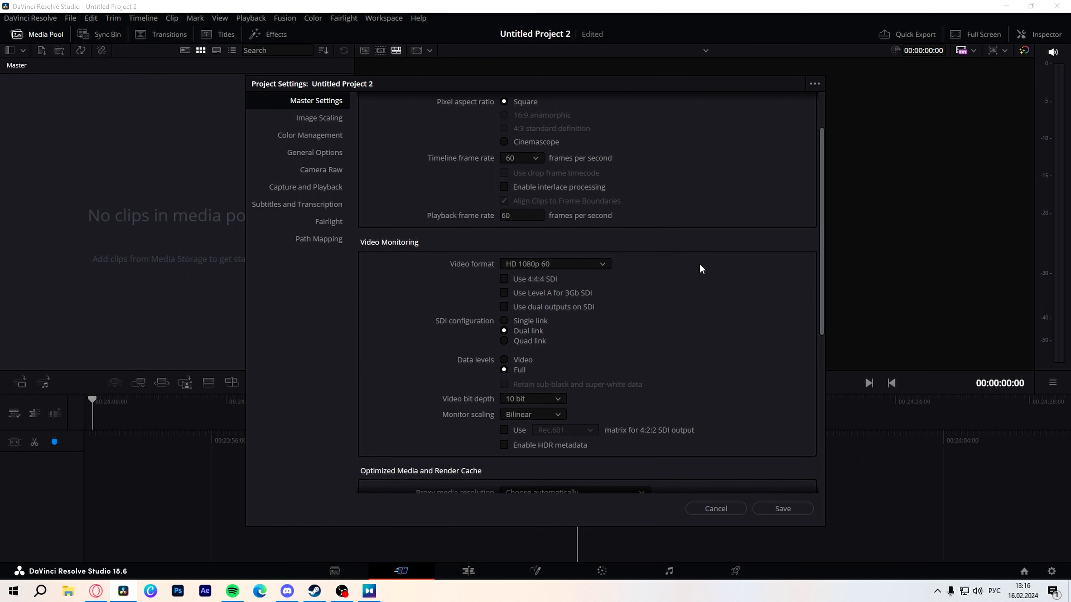
{"action": "scroll", "coordinate": [569, 356], "scroll_direction": "down", "scroll_amount": 2}
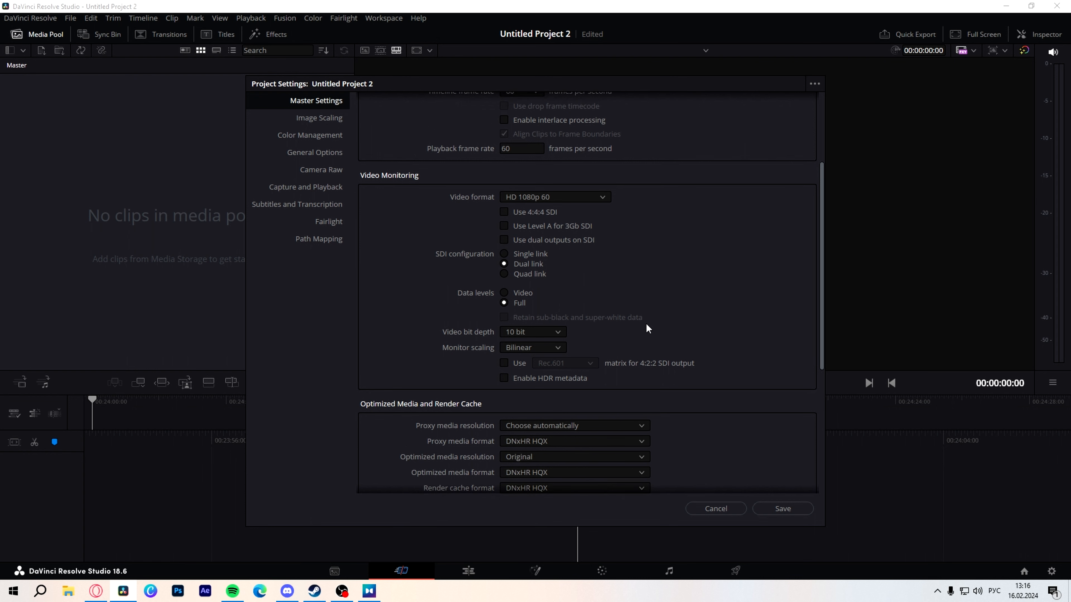
{"action": "scroll", "coordinate": [648, 328], "scroll_direction": "down", "scroll_amount": 1}
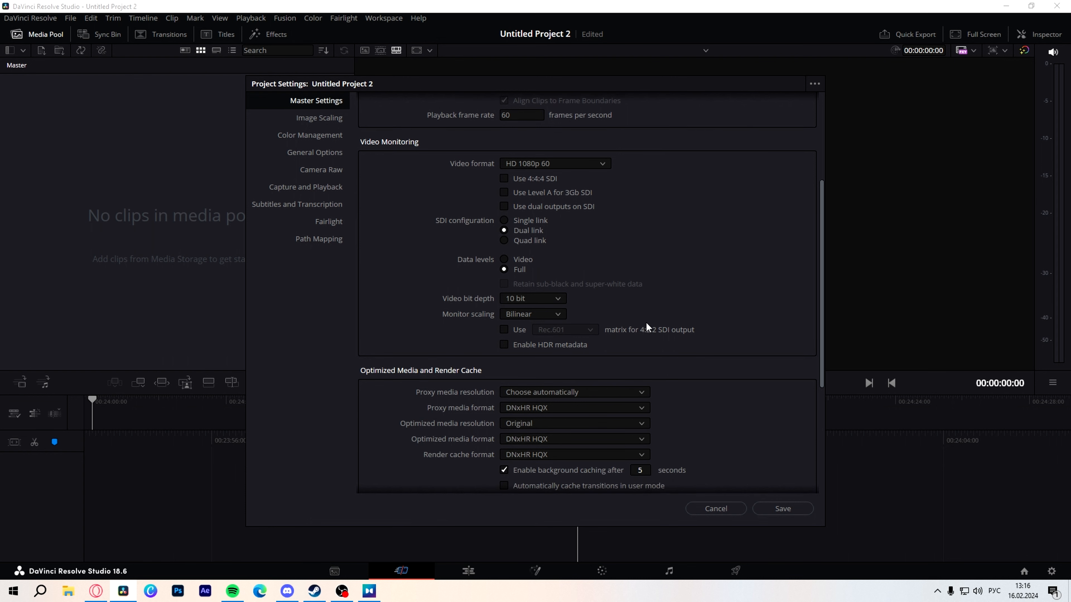
{"action": "scroll", "coordinate": [642, 318], "scroll_direction": "down", "scroll_amount": 2}
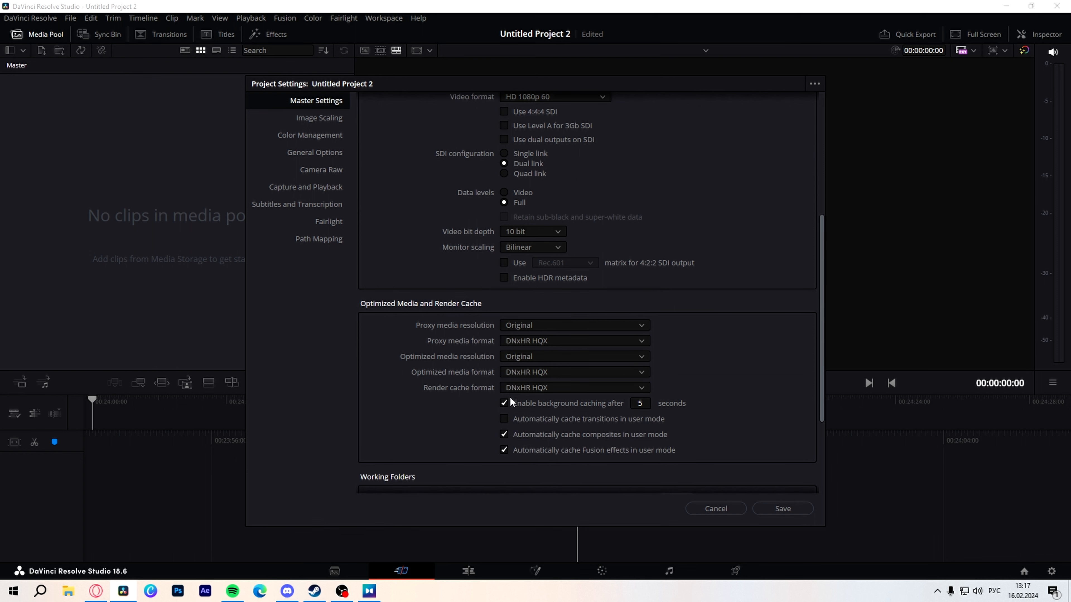
{"action": "scroll", "coordinate": [467, 415], "scroll_direction": "down", "scroll_amount": 1}
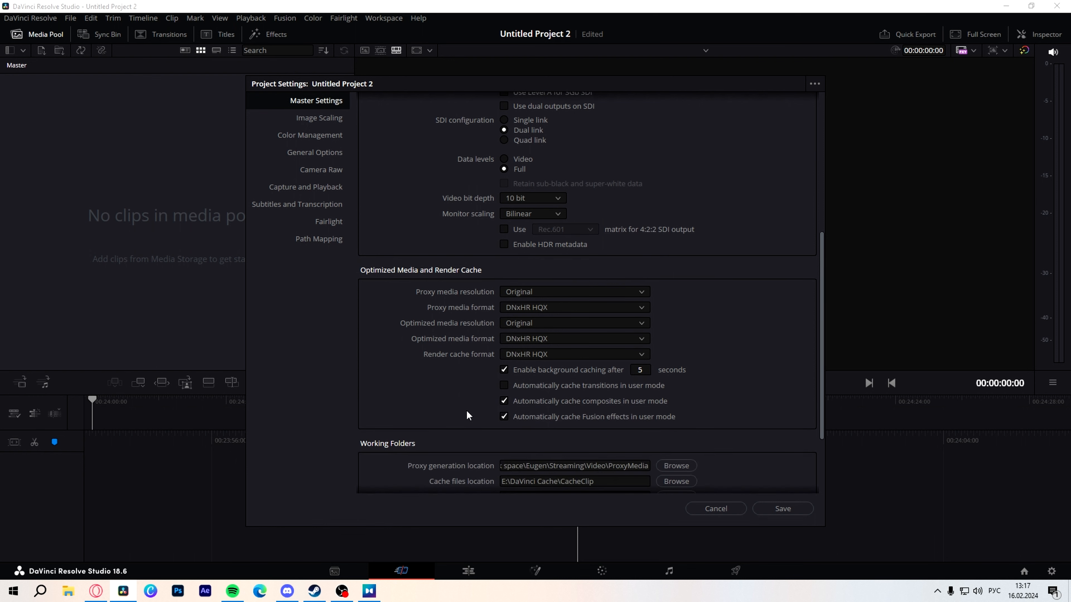
{"action": "scroll", "coordinate": [498, 380], "scroll_direction": "down", "scroll_amount": 3}
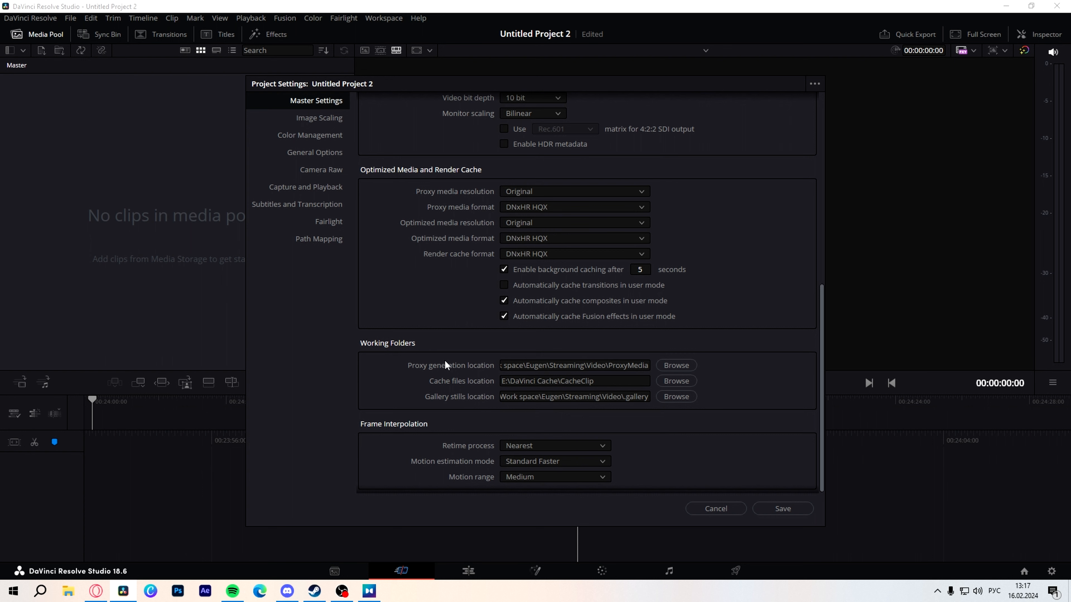
{"action": "scroll", "coordinate": [445, 361], "scroll_direction": "down", "scroll_amount": 1}
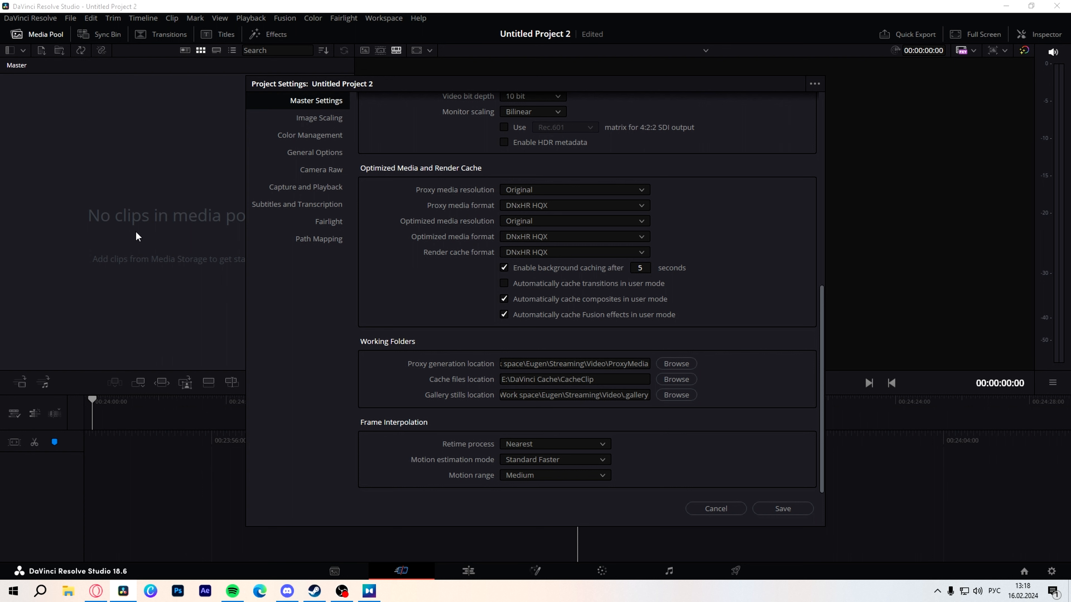
{"action": "left_click", "coordinate": [784, 509]}
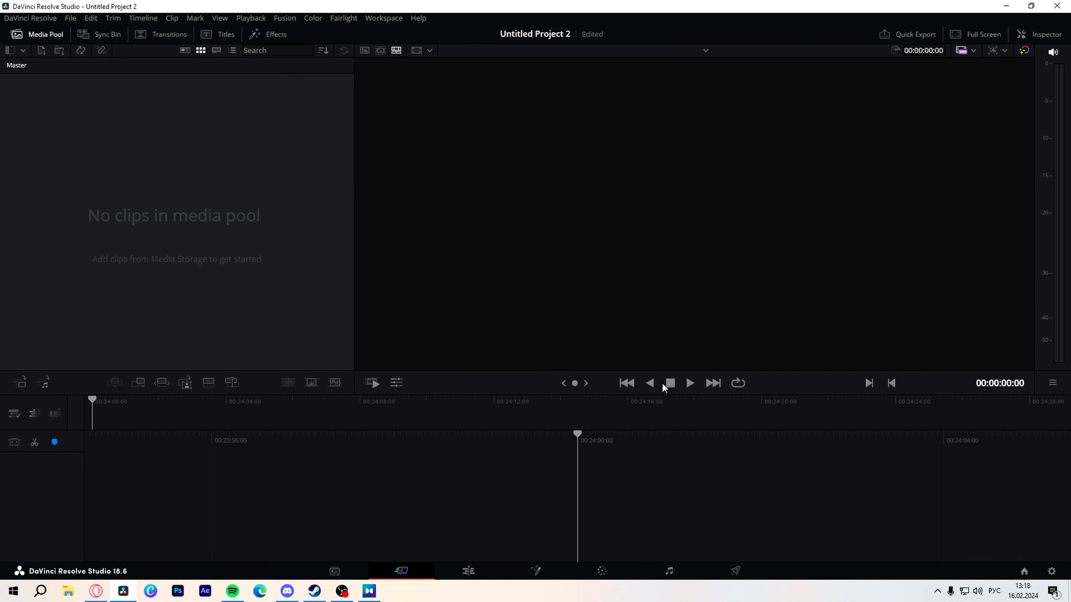
Step: Open the Deliver page and look through the saved render presets, preset options and available export presets
{"action": "left_click", "coordinate": [743, 574]}
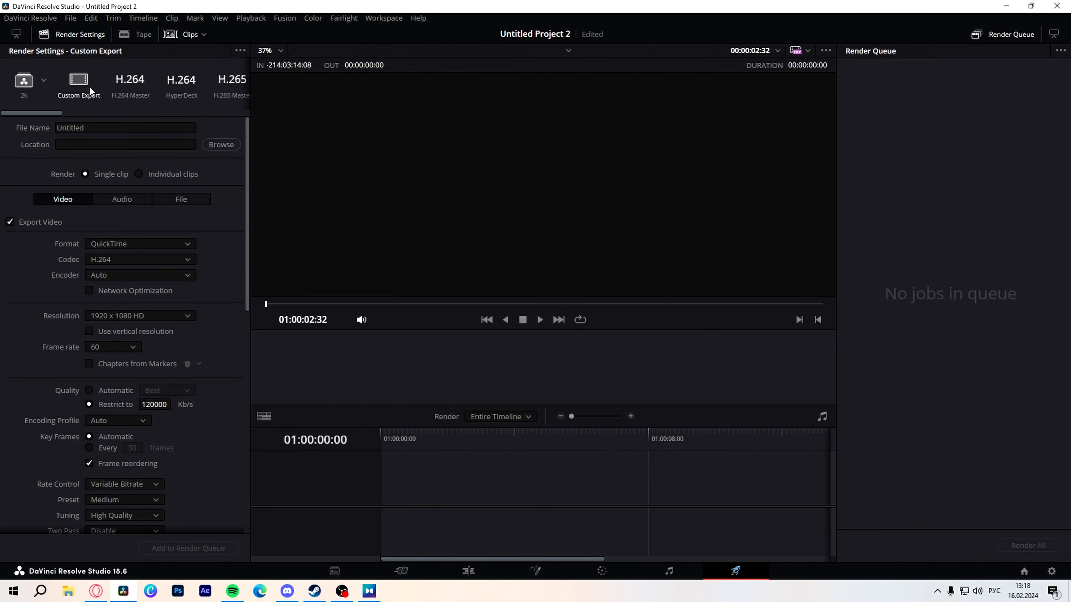
{"action": "left_click", "coordinate": [241, 51]}
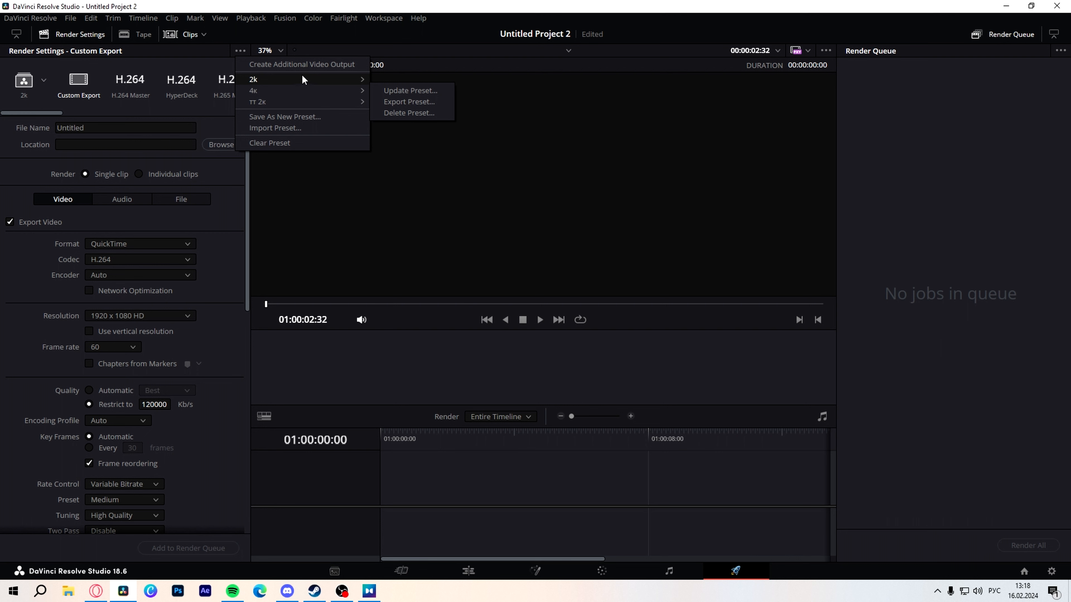
{"action": "mouse_move", "coordinate": [316, 103]}
{"action": "mouse_move", "coordinate": [305, 81]}
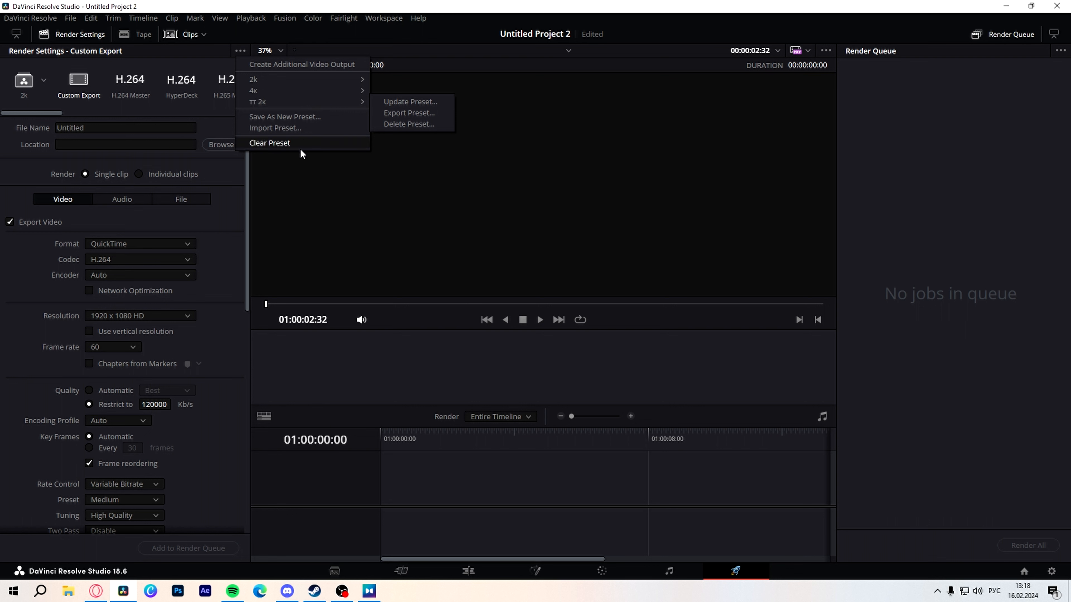
{"action": "left_click", "coordinate": [183, 113]}
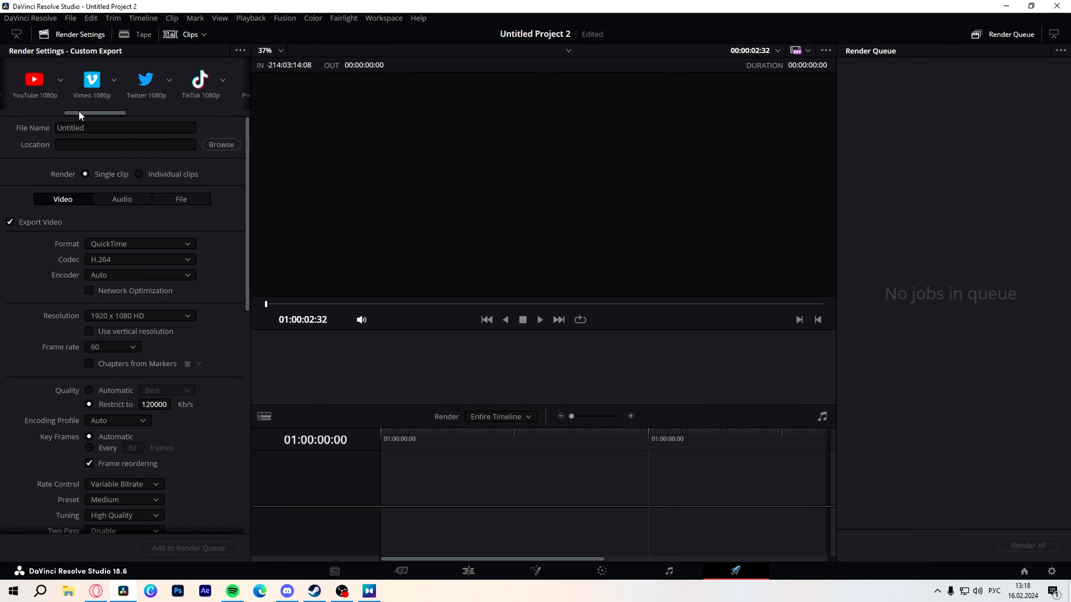
{"action": "left_click", "coordinate": [64, 112]}
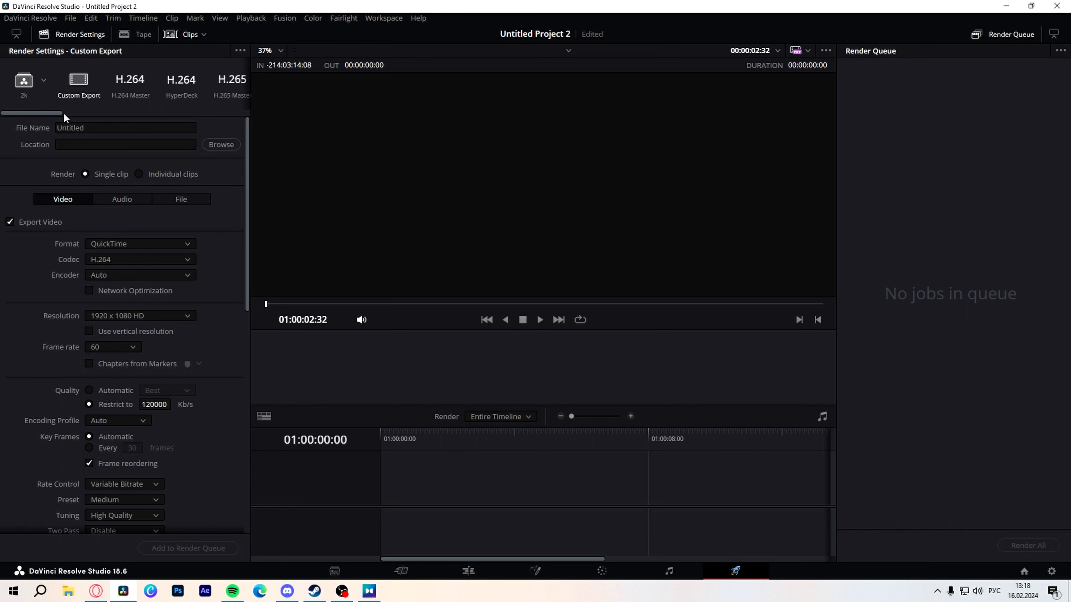
Step: Name the render file "фвцф"
{"action": "double_click", "coordinate": [105, 128]}
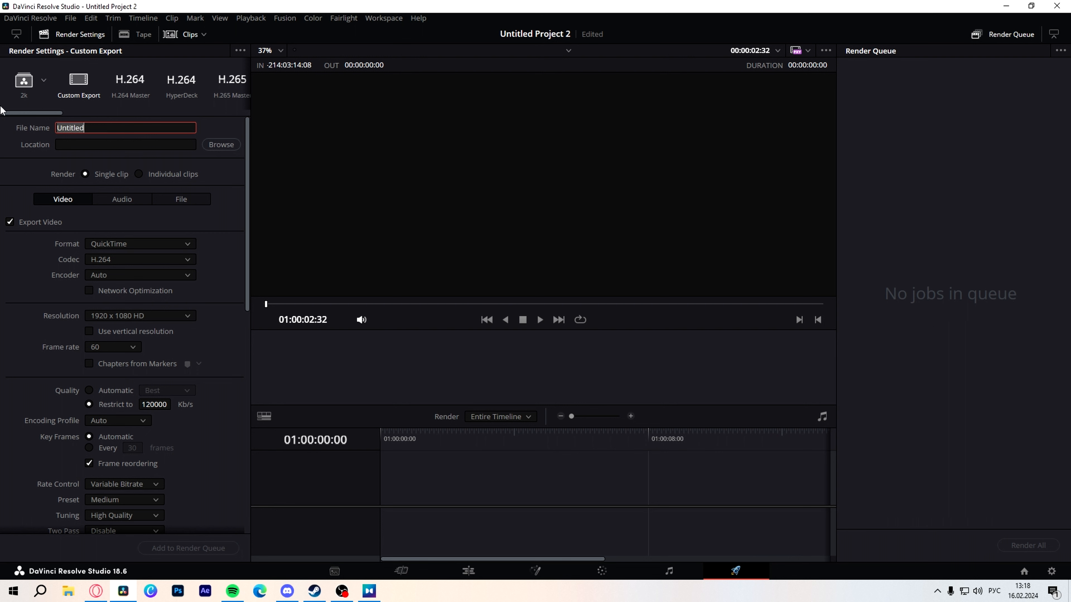
{"action": "key", "text": "BackSpace"}
{"action": "type", "text": "фвцф"}
{"action": "key", "text": "Tab"}
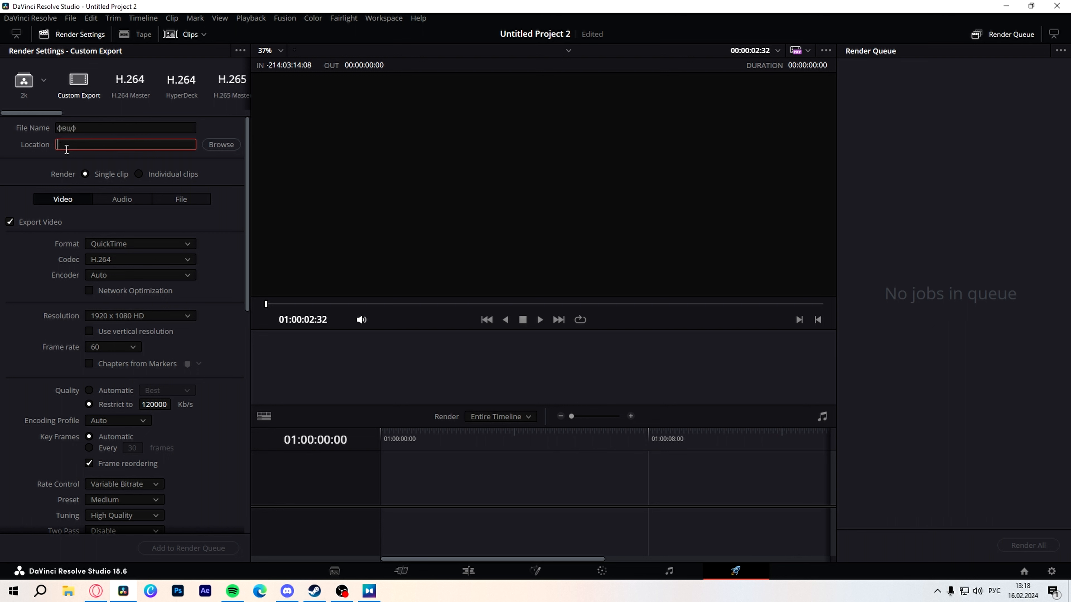
Step: Show the audio export settings and load the saved 4к render preset
{"action": "left_click", "coordinate": [113, 199]}
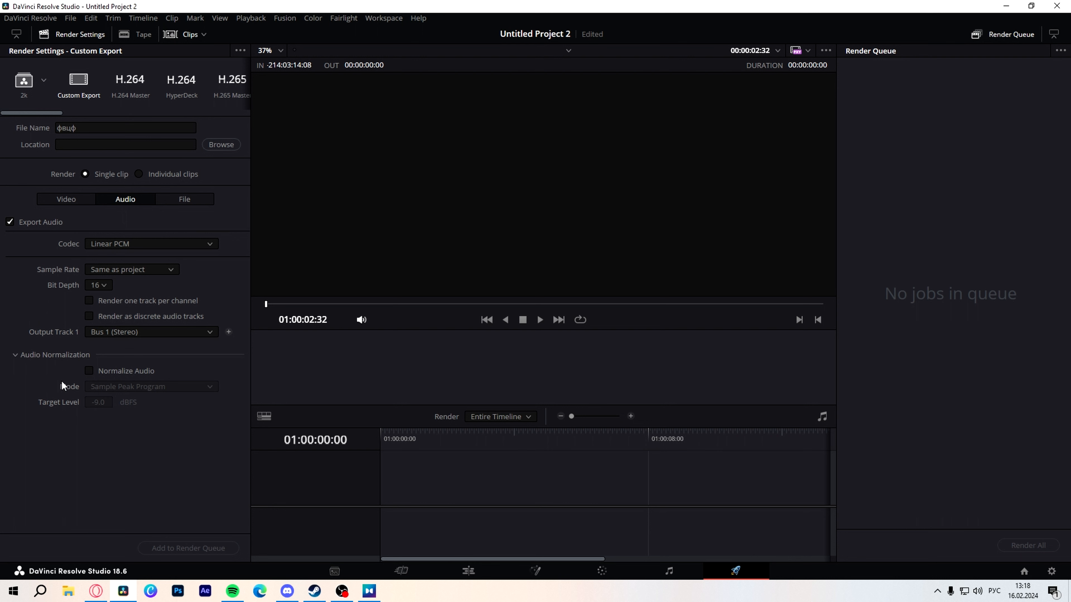
{"action": "left_click", "coordinate": [44, 80]}
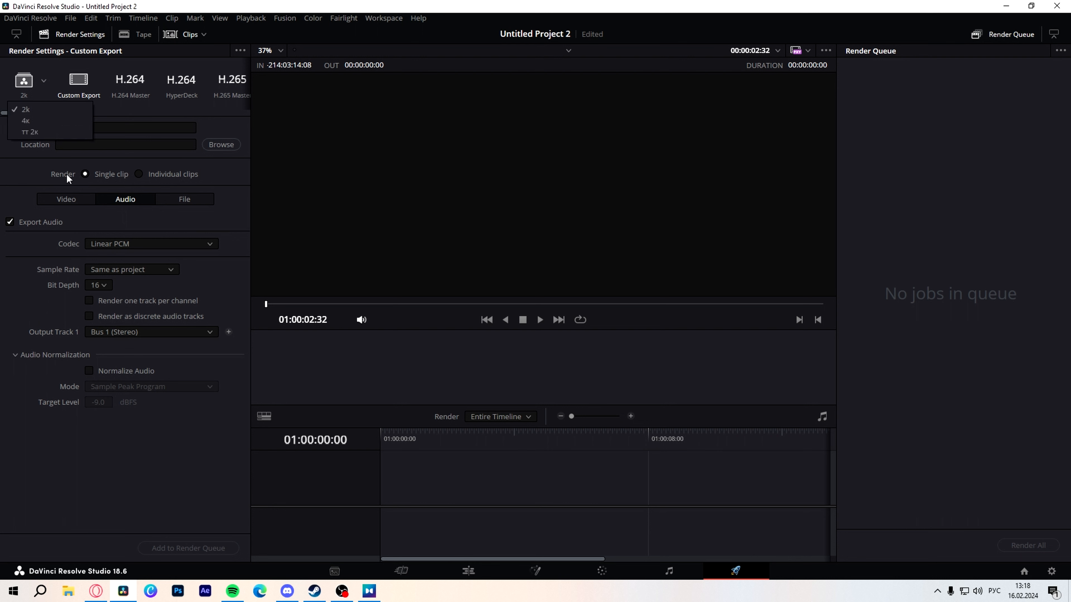
{"action": "left_click", "coordinate": [38, 120]}
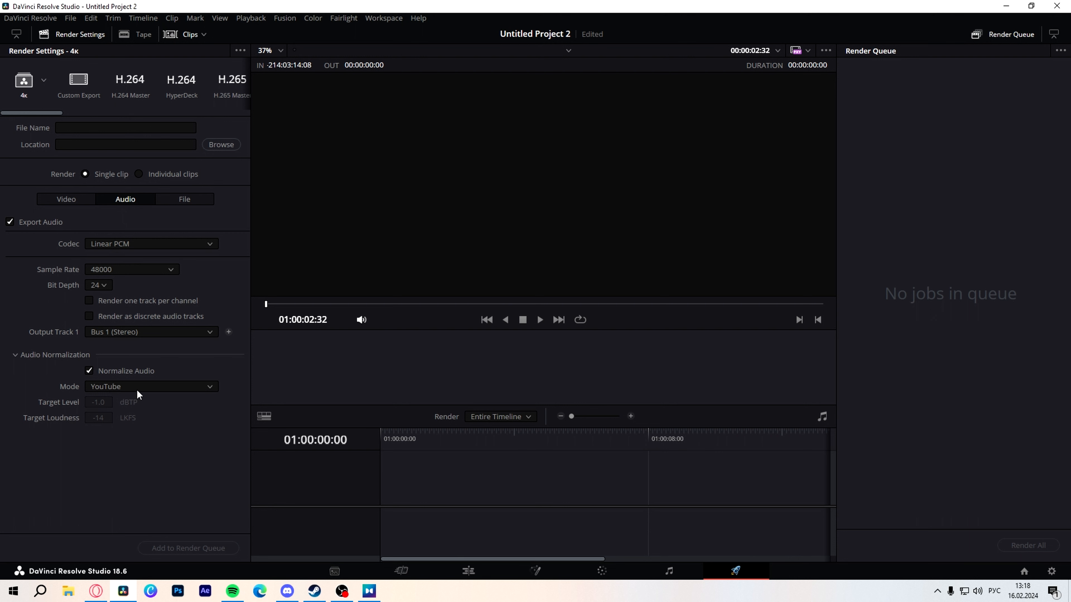
Step: Look through the available audio normalization modes without changing the selection
{"action": "left_click", "coordinate": [128, 390]}
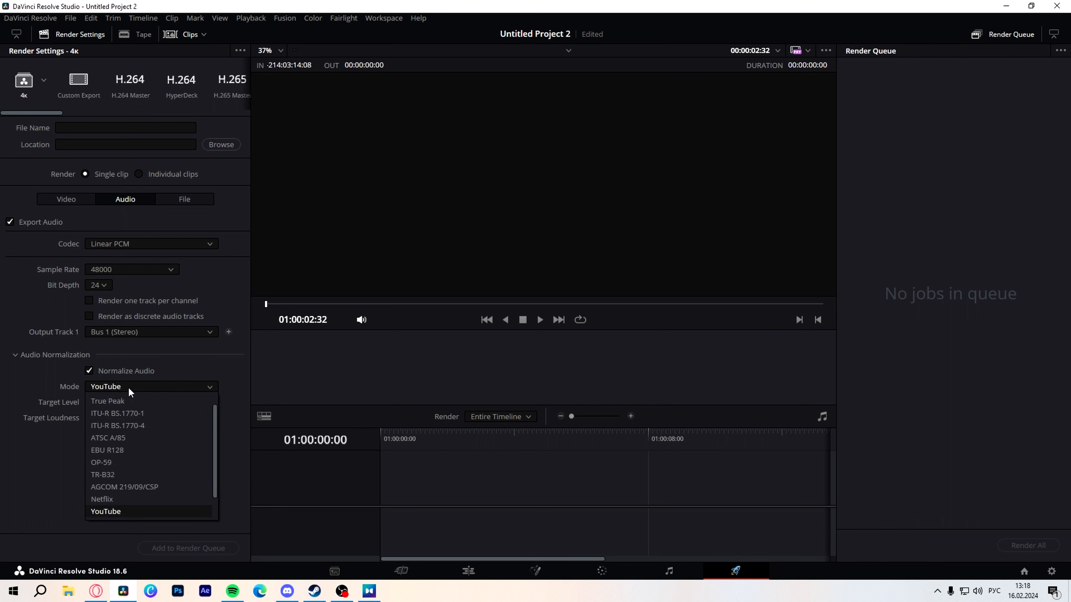
{"action": "scroll", "coordinate": [151, 481], "scroll_direction": "down", "scroll_amount": 1}
{"action": "scroll", "coordinate": [143, 464], "scroll_direction": "up", "scroll_amount": 2}
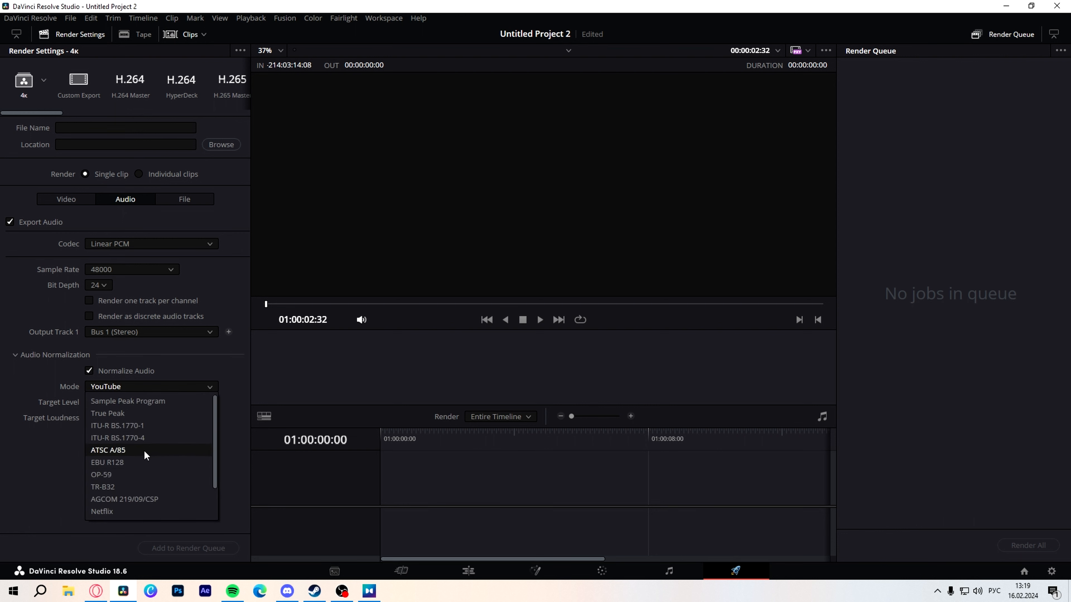
{"action": "scroll", "coordinate": [147, 481], "scroll_direction": "down", "scroll_amount": 2}
{"action": "scroll", "coordinate": [147, 481], "scroll_direction": "up", "scroll_amount": 2}
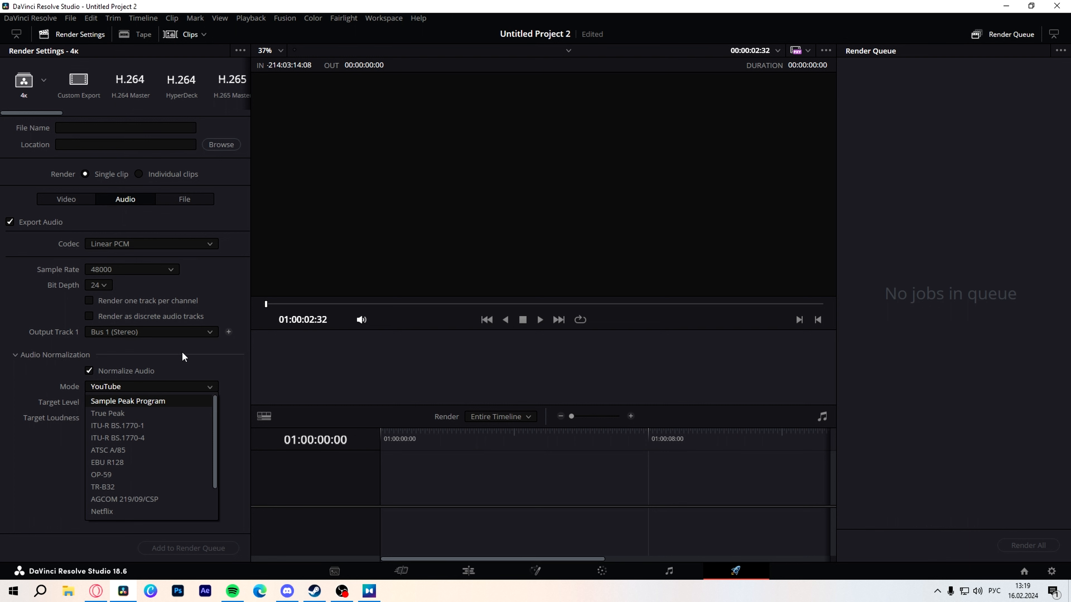
{"action": "left_click", "coordinate": [193, 383]}
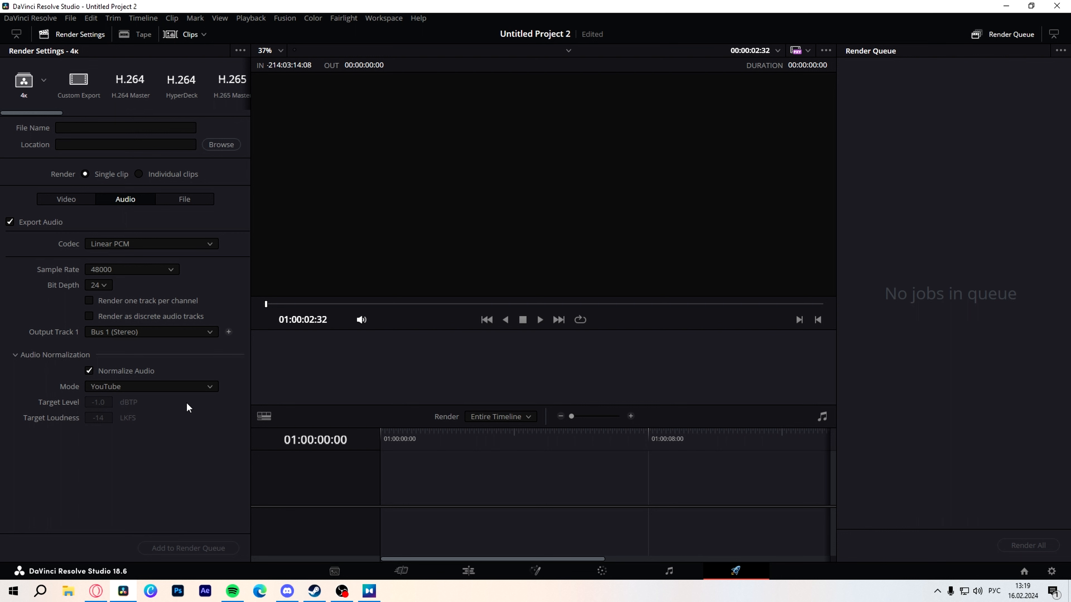
Step: Return to the video export settings and view the available encoder options without changing the selection
{"action": "left_click", "coordinate": [63, 199]}
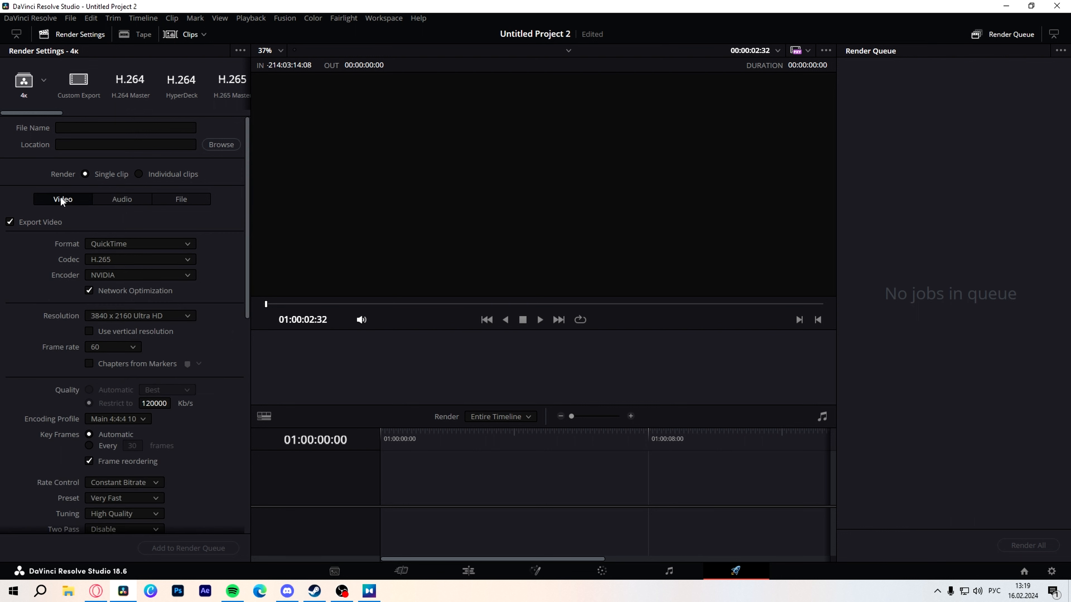
{"action": "scroll", "coordinate": [265, 287], "scroll_direction": "up", "scroll_amount": 1}
{"action": "left_click", "coordinate": [99, 274]}
{"action": "left_click", "coordinate": [99, 272]}
{"action": "left_click", "coordinate": [144, 277]}
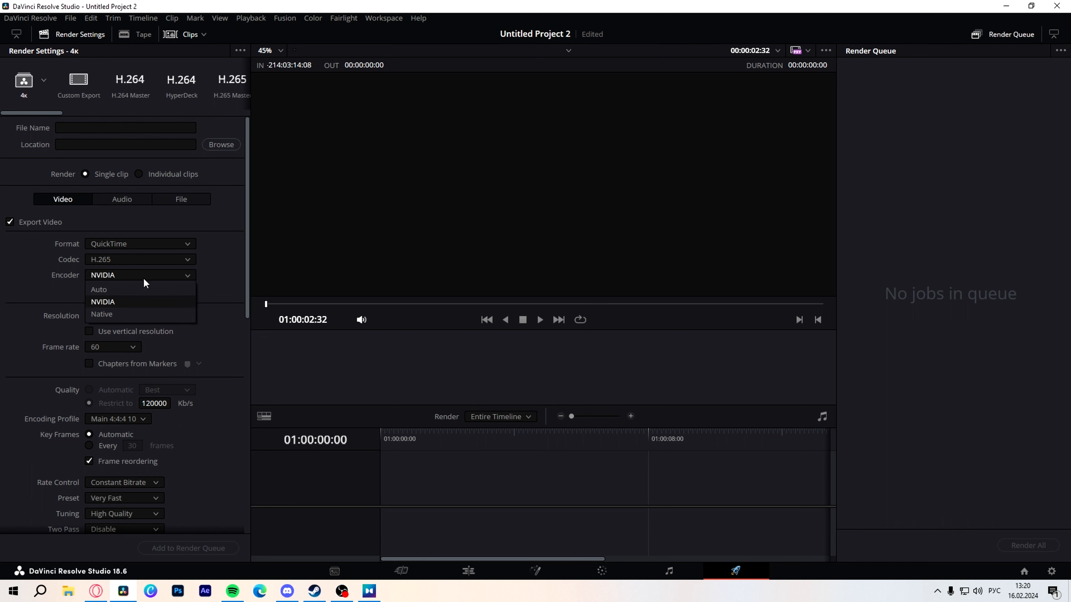
{"action": "left_click", "coordinate": [57, 304]}
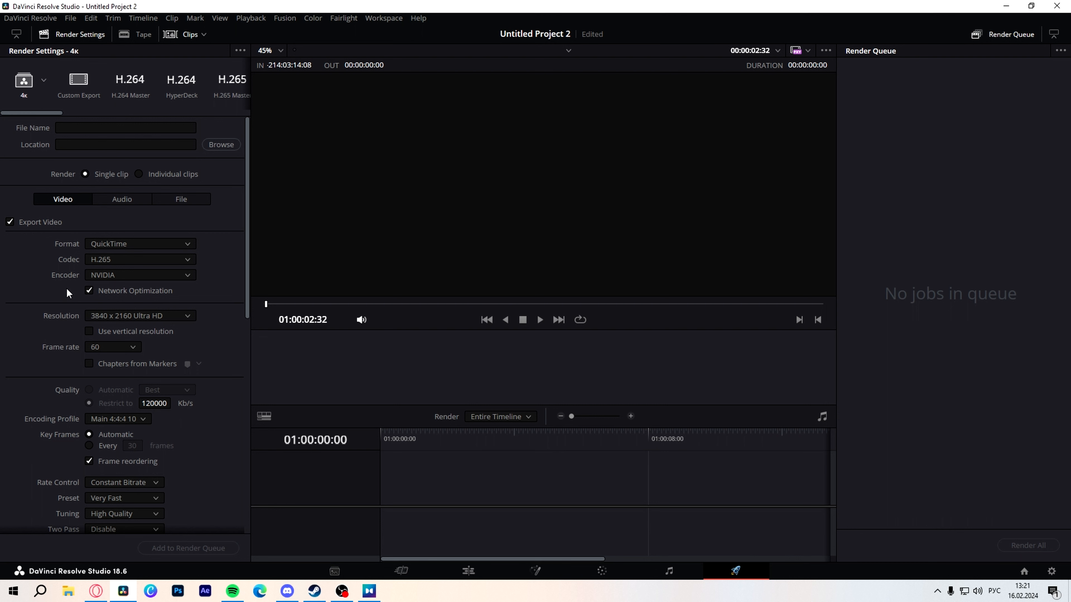
Step: Check the audio export settings, then review the video resolution, frame rate, quality and rate control settings
{"action": "left_click", "coordinate": [122, 198]}
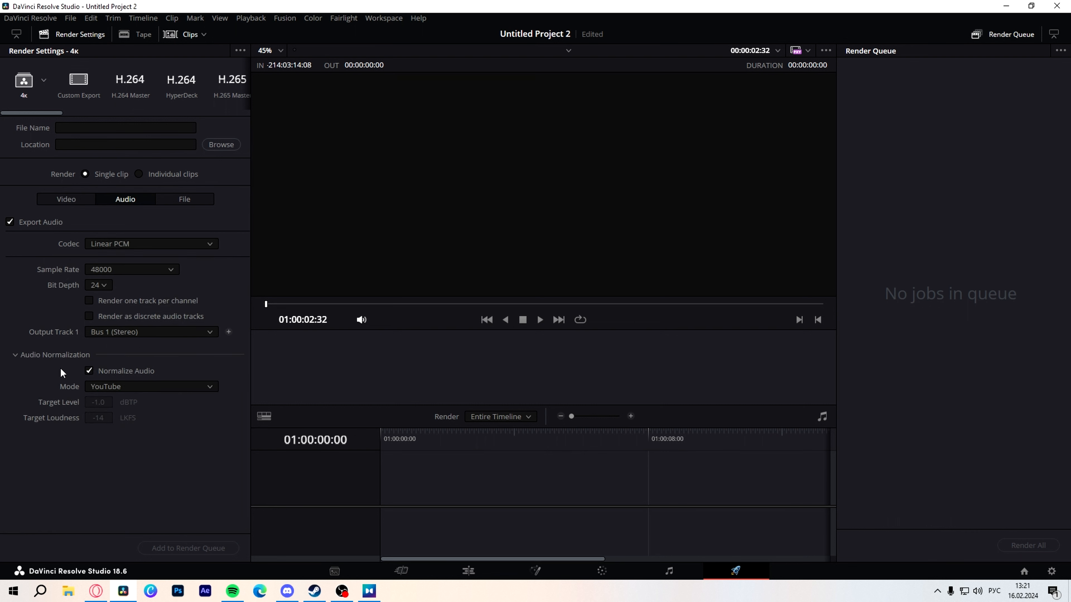
{"action": "left_click", "coordinate": [76, 203]}
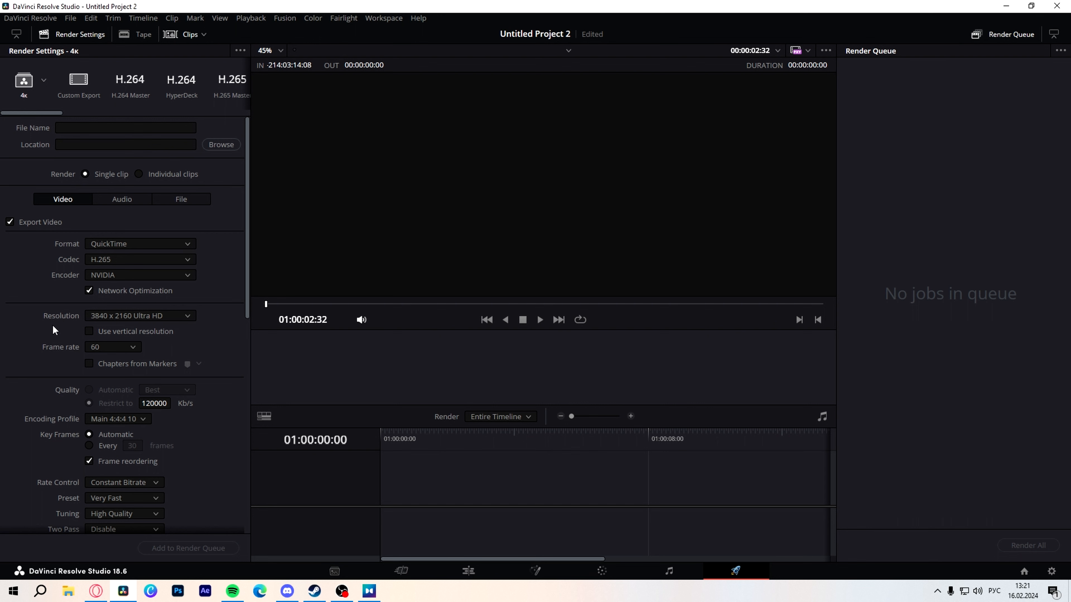
{"action": "scroll", "coordinate": [52, 326], "scroll_direction": "down", "scroll_amount": 3}
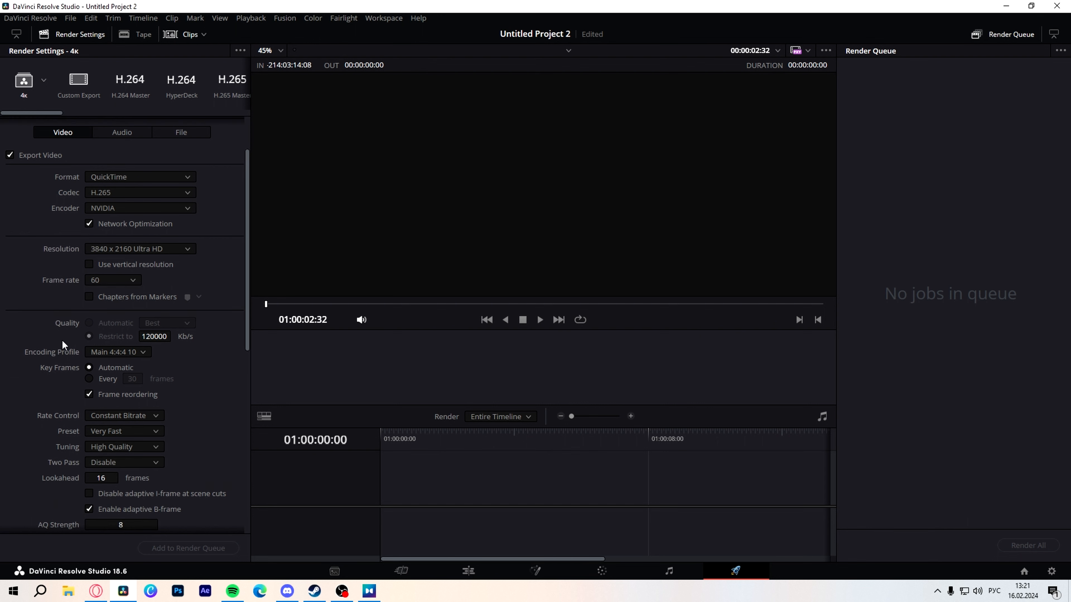
{"action": "scroll", "coordinate": [62, 340], "scroll_direction": "down", "scroll_amount": 3}
{"action": "scroll", "coordinate": [48, 289], "scroll_direction": "up", "scroll_amount": 2}
{"action": "scroll", "coordinate": [50, 222], "scroll_direction": "up", "scroll_amount": 1}
{"action": "scroll", "coordinate": [50, 222], "scroll_direction": "up", "scroll_amount": 2}
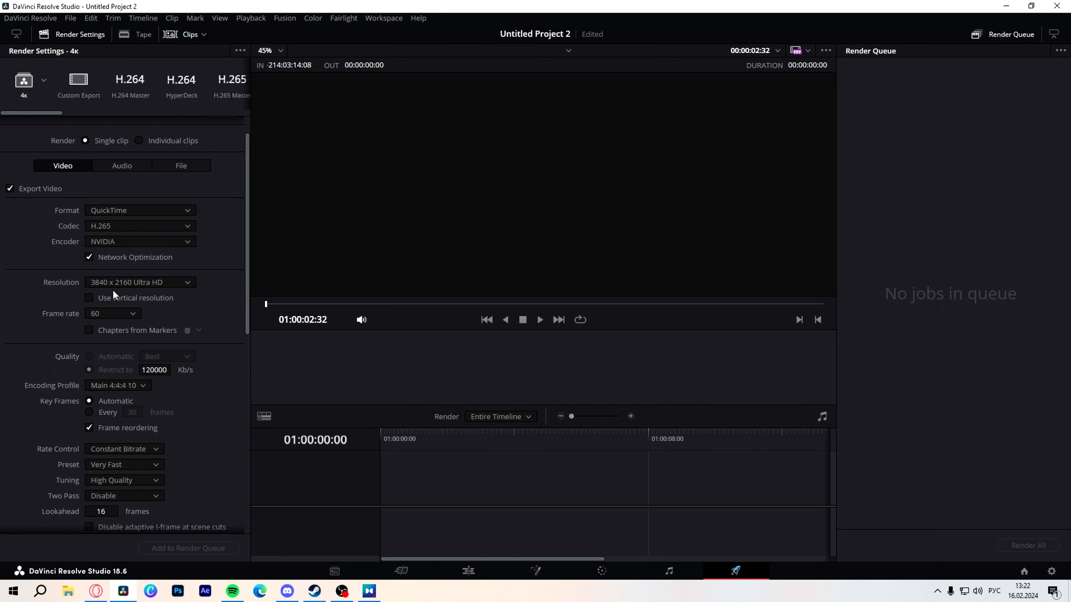
Step: View the available encoding profiles without changing the selection and bring the rate control and preset options into view
{"action": "scroll", "coordinate": [18, 274], "scroll_direction": "down", "scroll_amount": 3}
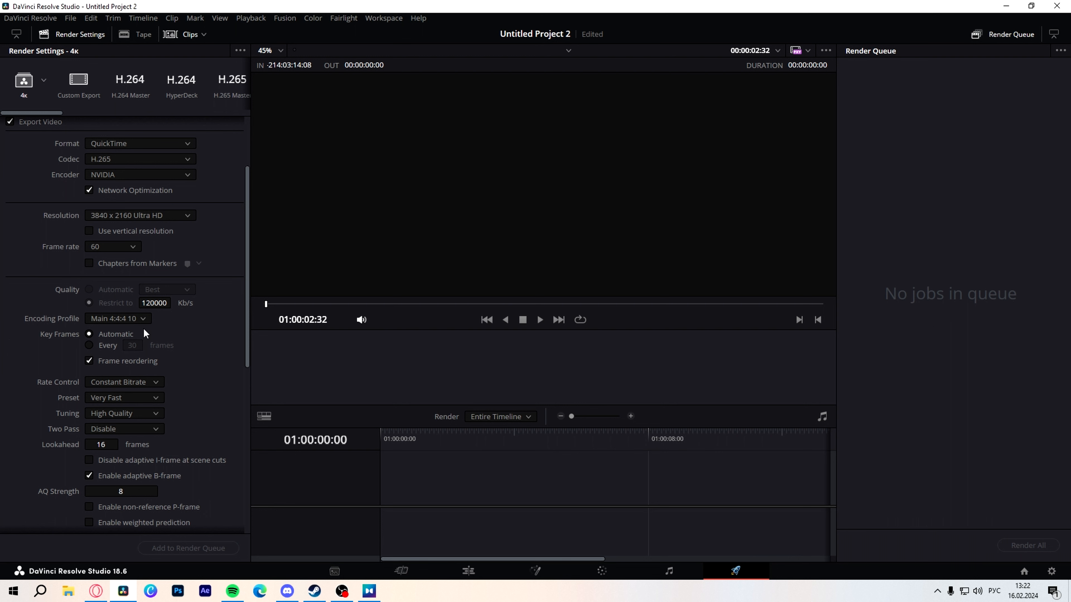
{"action": "left_click", "coordinate": [131, 320]}
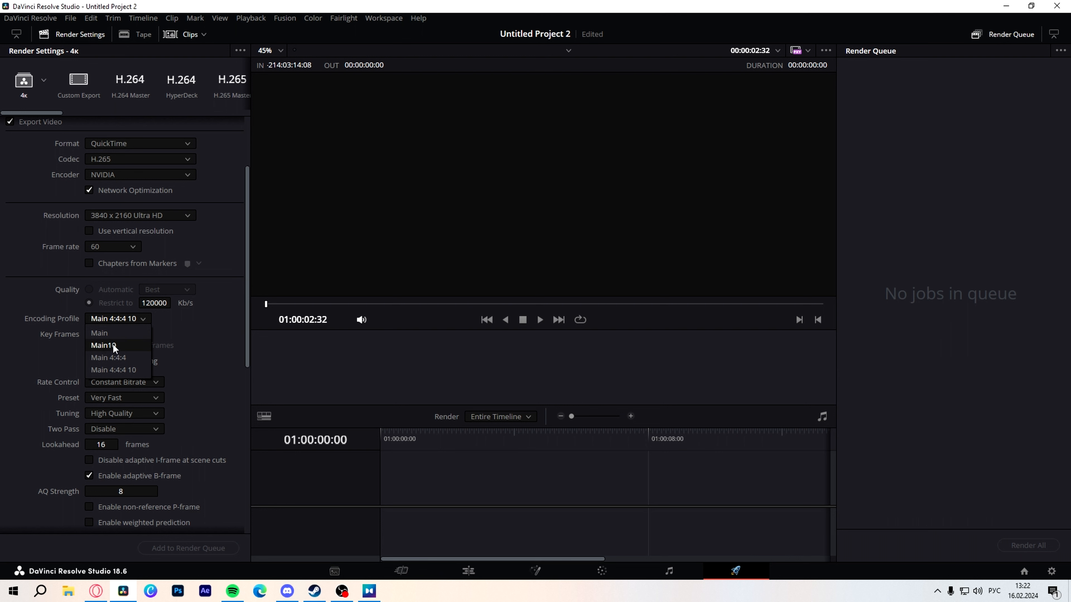
{"action": "left_click", "coordinate": [180, 329]}
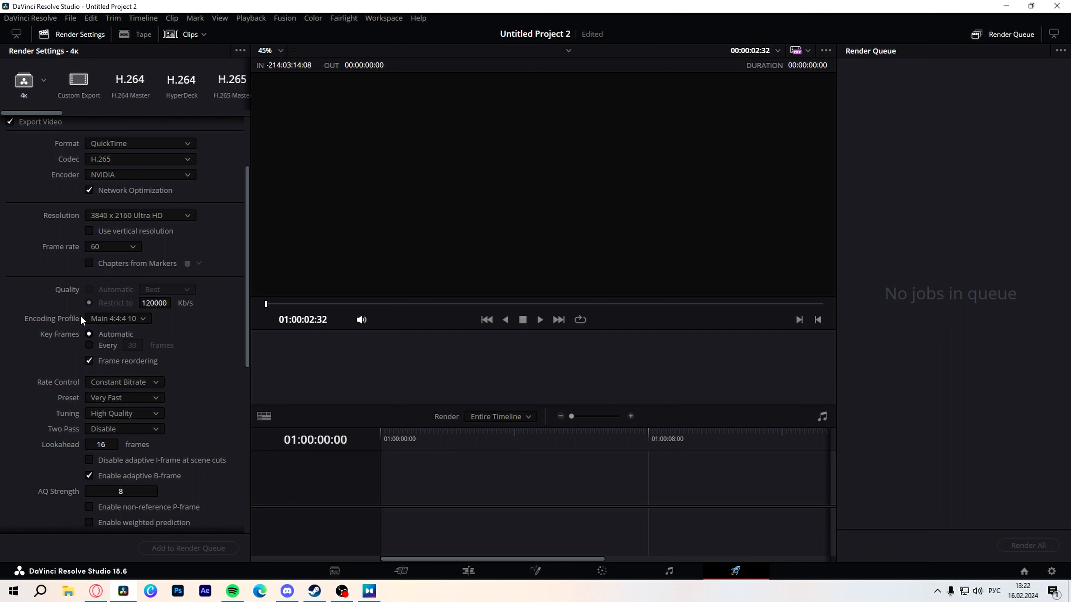
{"action": "scroll", "coordinate": [214, 368], "scroll_direction": "down", "scroll_amount": 1}
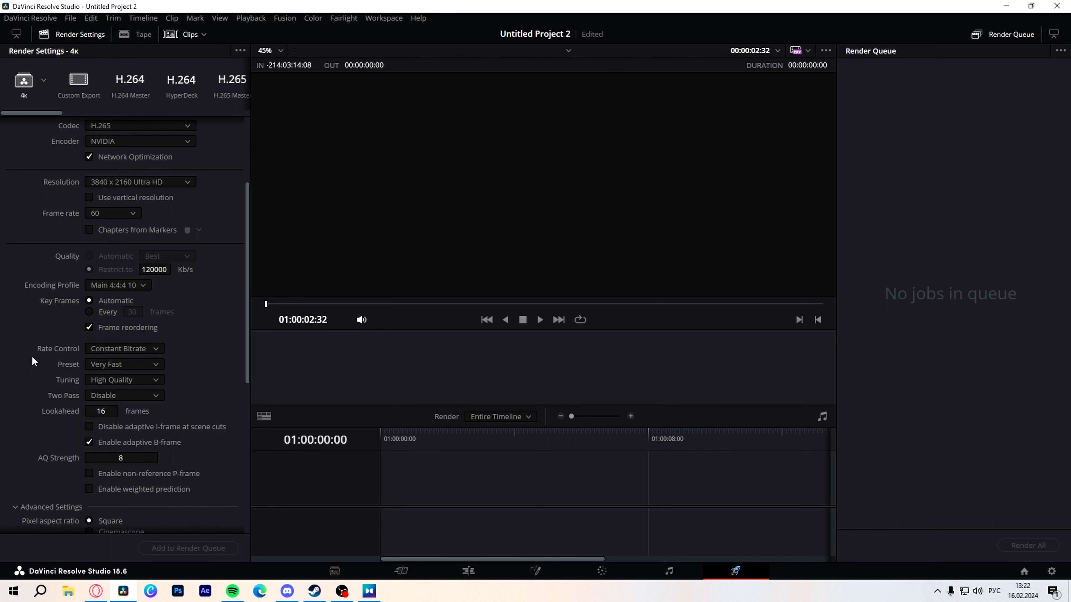
Step: Review the remaining encoder options and the advanced video settings, including data levels, color space and gamma tags, and the render quality options
{"action": "scroll", "coordinate": [32, 358], "scroll_direction": "down", "scroll_amount": 1}
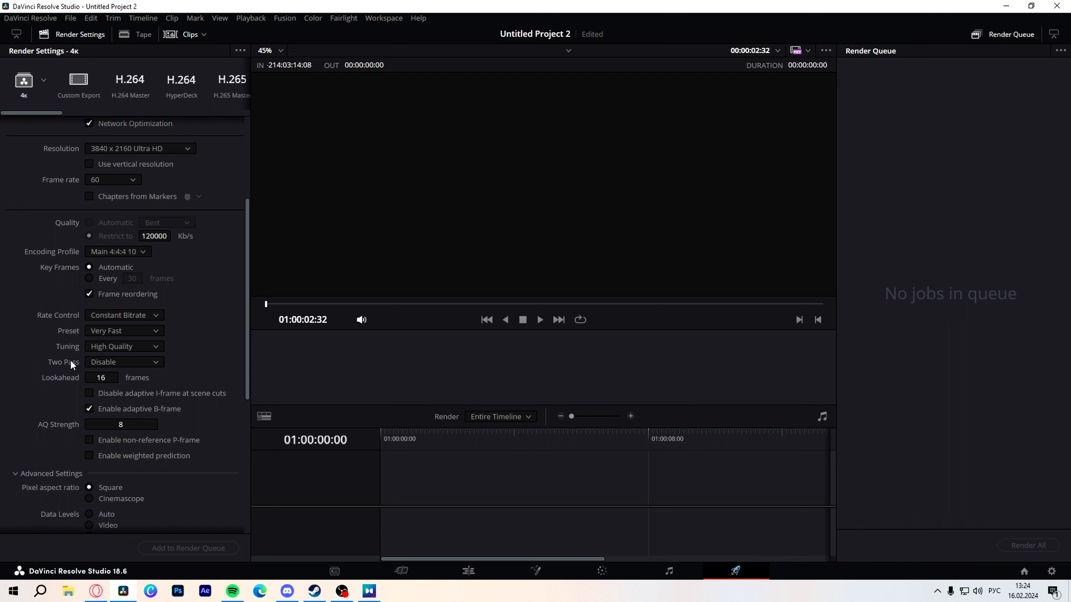
{"action": "scroll", "coordinate": [97, 371], "scroll_direction": "down", "scroll_amount": 1}
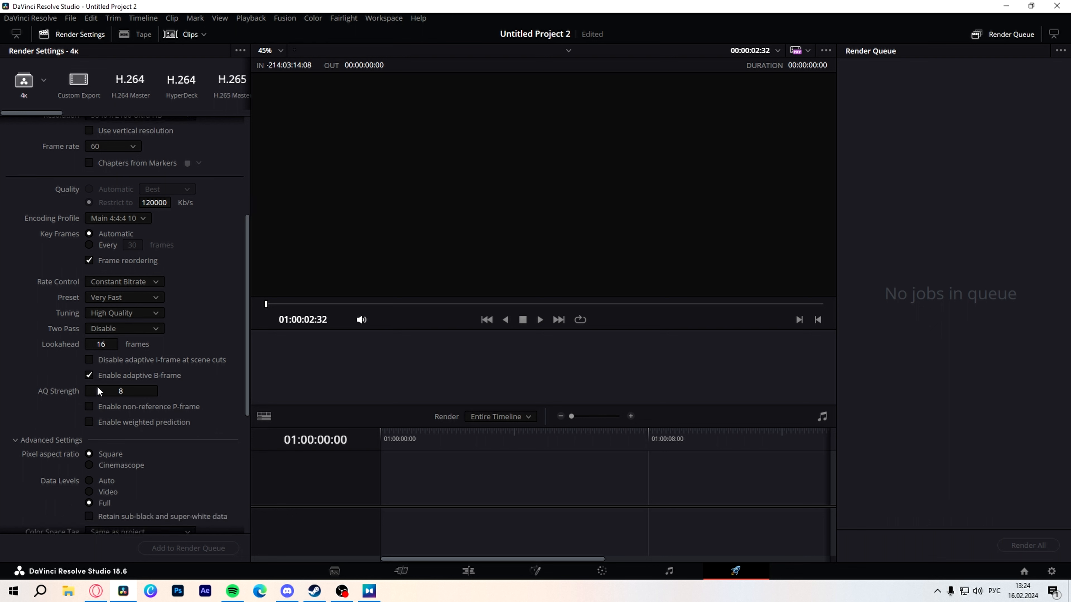
{"action": "scroll", "coordinate": [161, 415], "scroll_direction": "down", "scroll_amount": 2}
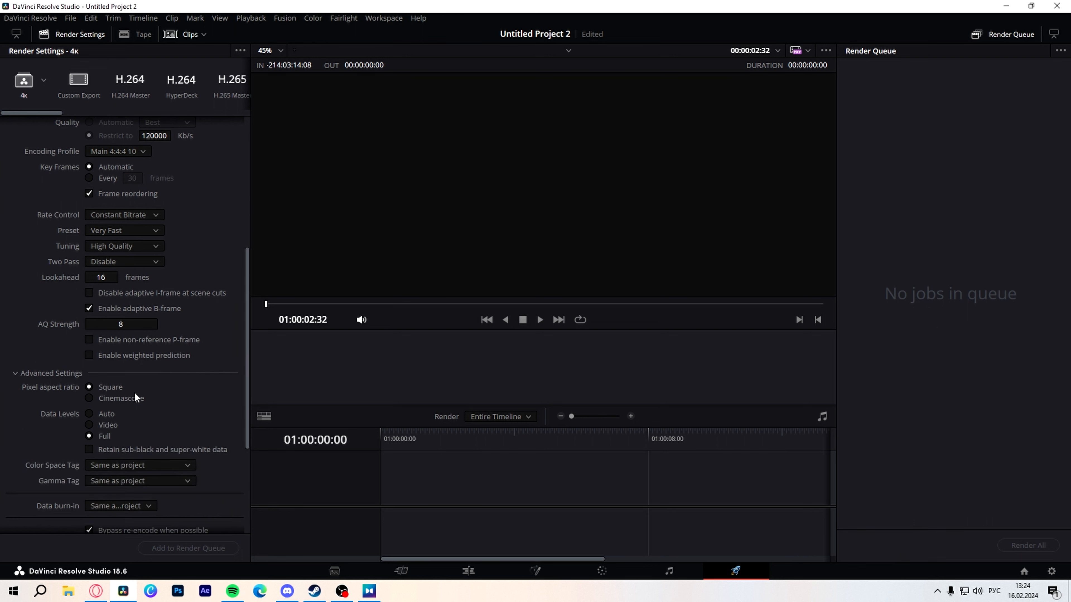
{"action": "scroll", "coordinate": [131, 369], "scroll_direction": "down", "scroll_amount": 2}
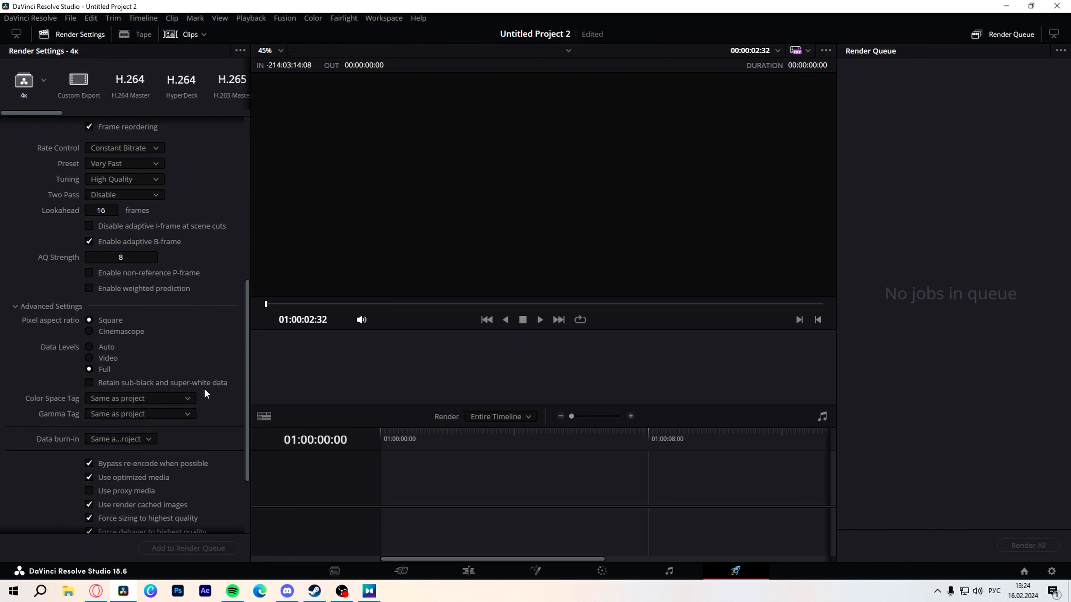
{"action": "scroll", "coordinate": [110, 375], "scroll_direction": "down", "scroll_amount": 2}
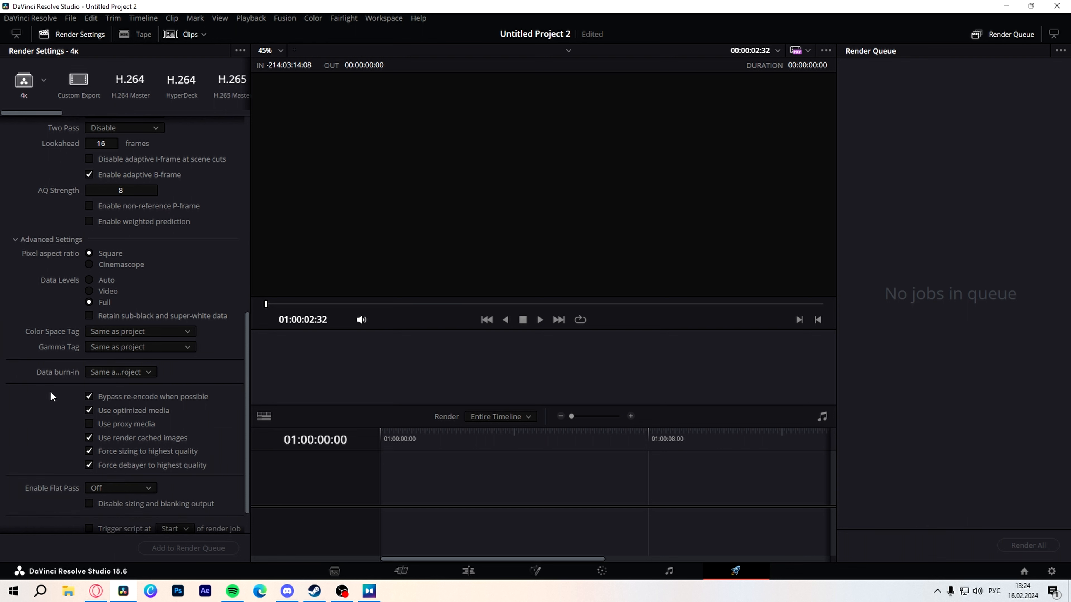
{"action": "scroll", "coordinate": [63, 383], "scroll_direction": "down", "scroll_amount": 1}
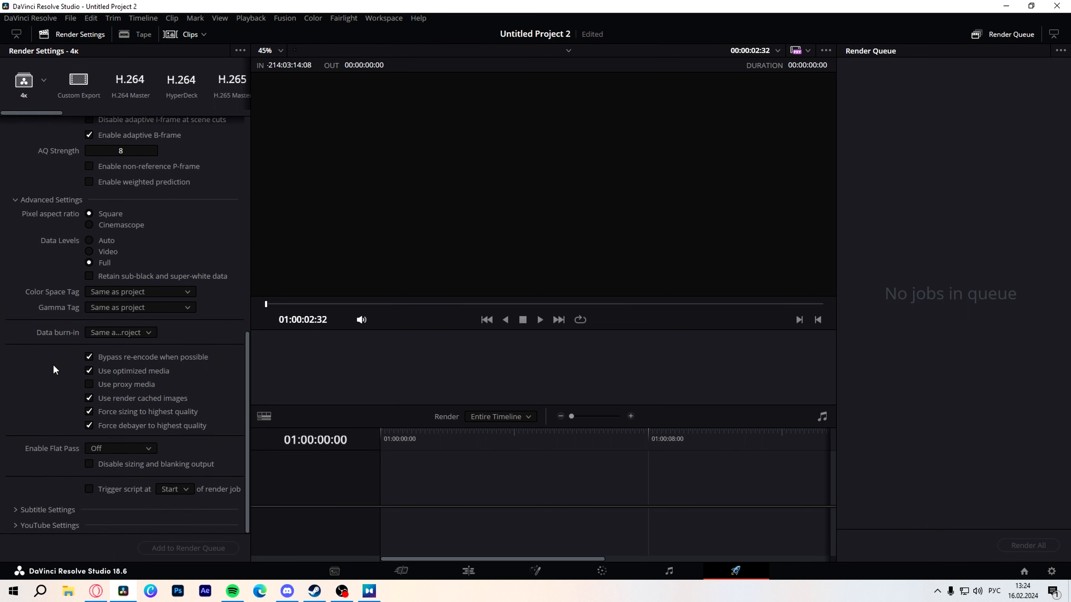